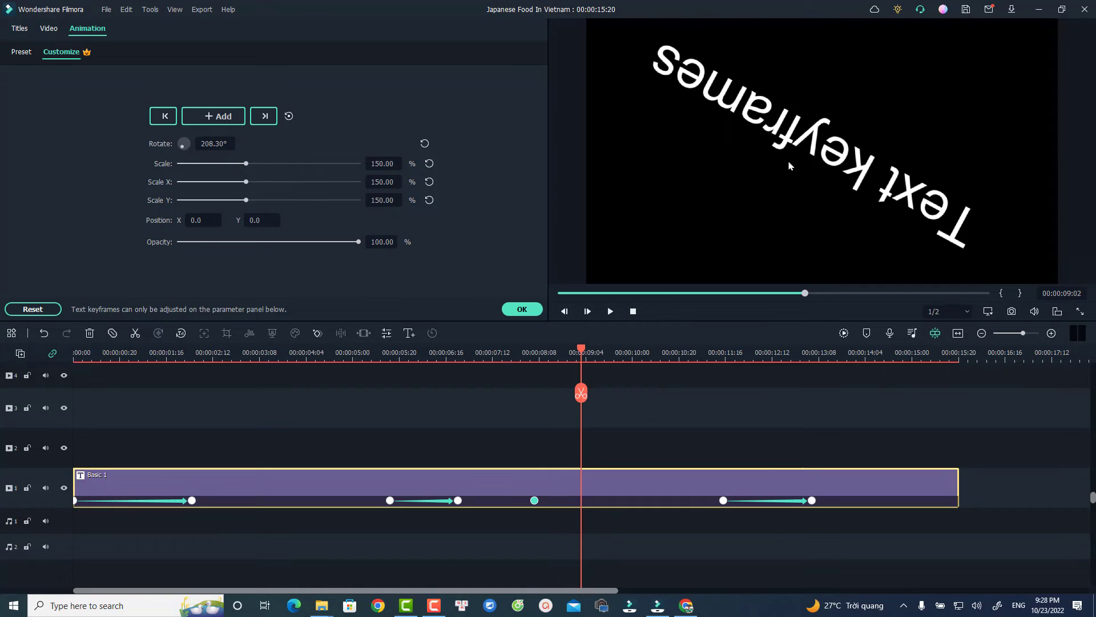
# Drag the rotated title up and to the right in the preview
pyautogui.click(791, 139)
pyautogui.moveTo(795, 145); pyautogui.dragTo(884, 92)
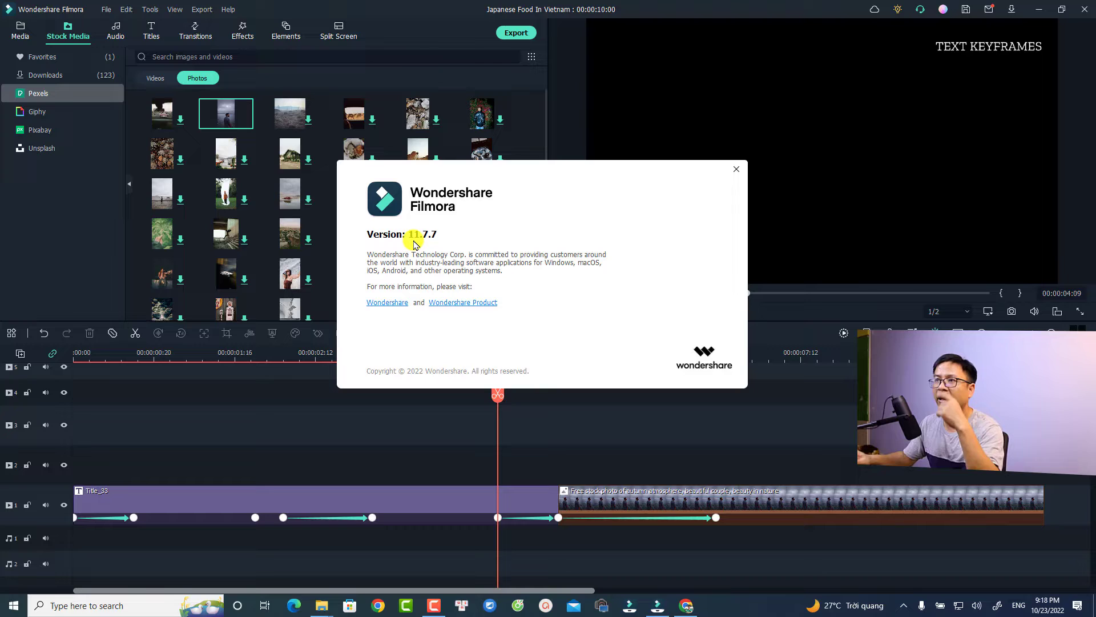
# Close the About dialog, then open and dismiss the Help menu
pyautogui.click(736, 169)
pyautogui.click(228, 9)
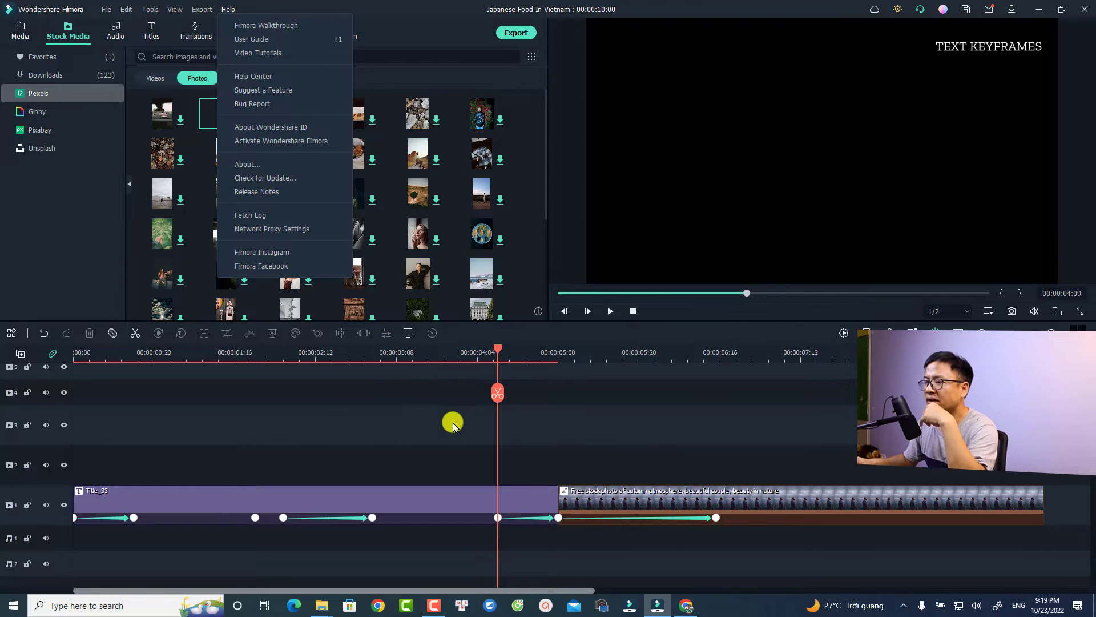
pyautogui.click(571, 436)
# Delete both timeline clips and add a Basic 1 title, centred in the preview
pyautogui.moveTo(639, 461); pyautogui.dragTo(442, 522)
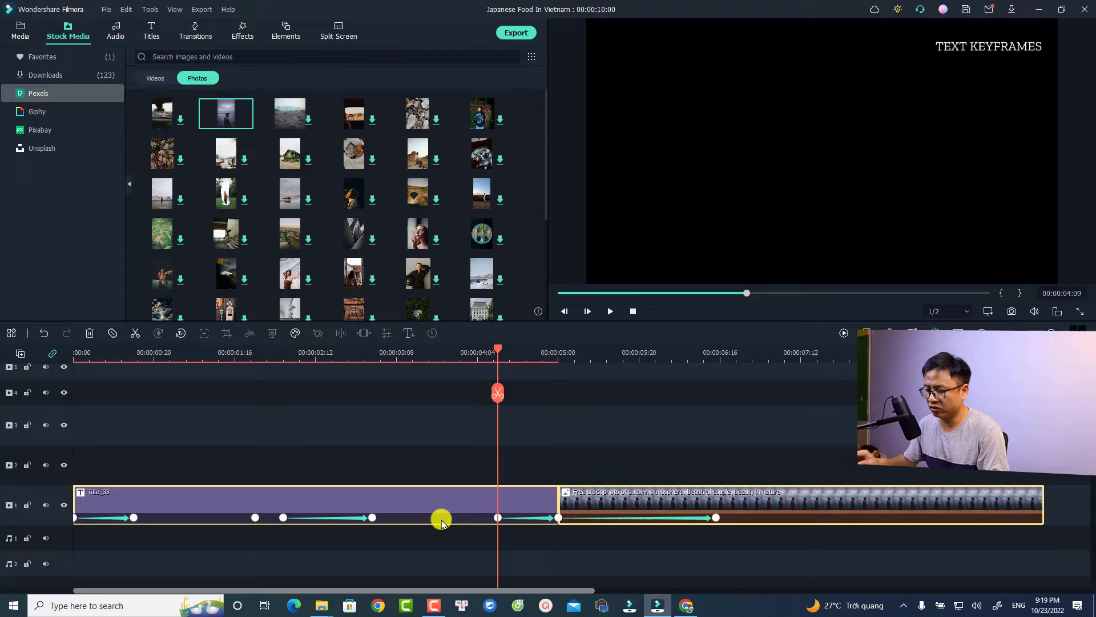
pyautogui.press('Delete')
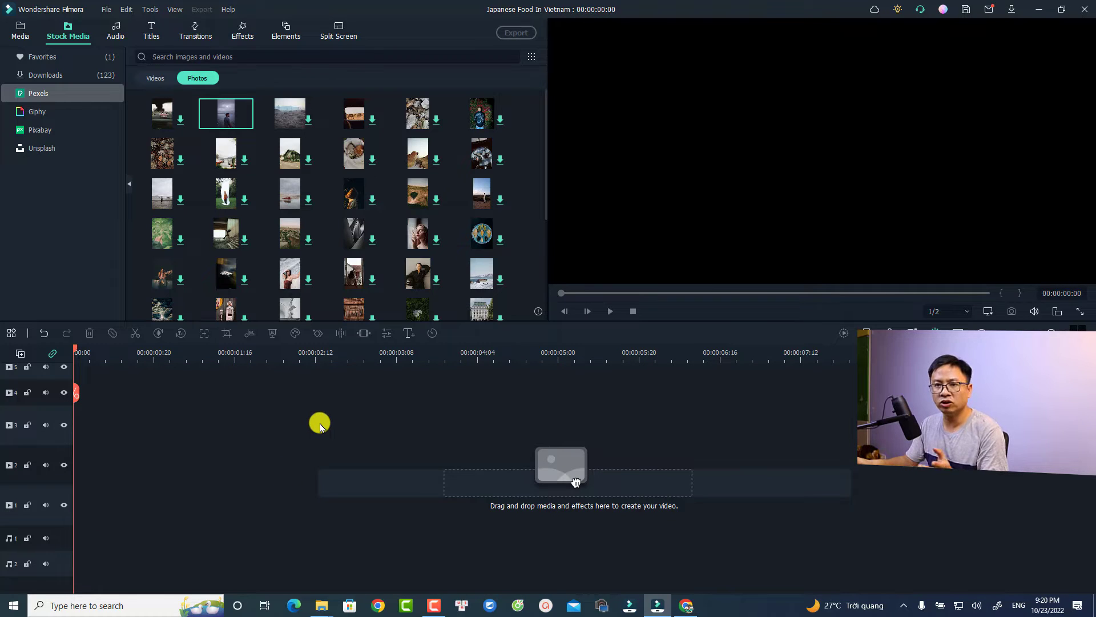
pyautogui.click(409, 334)
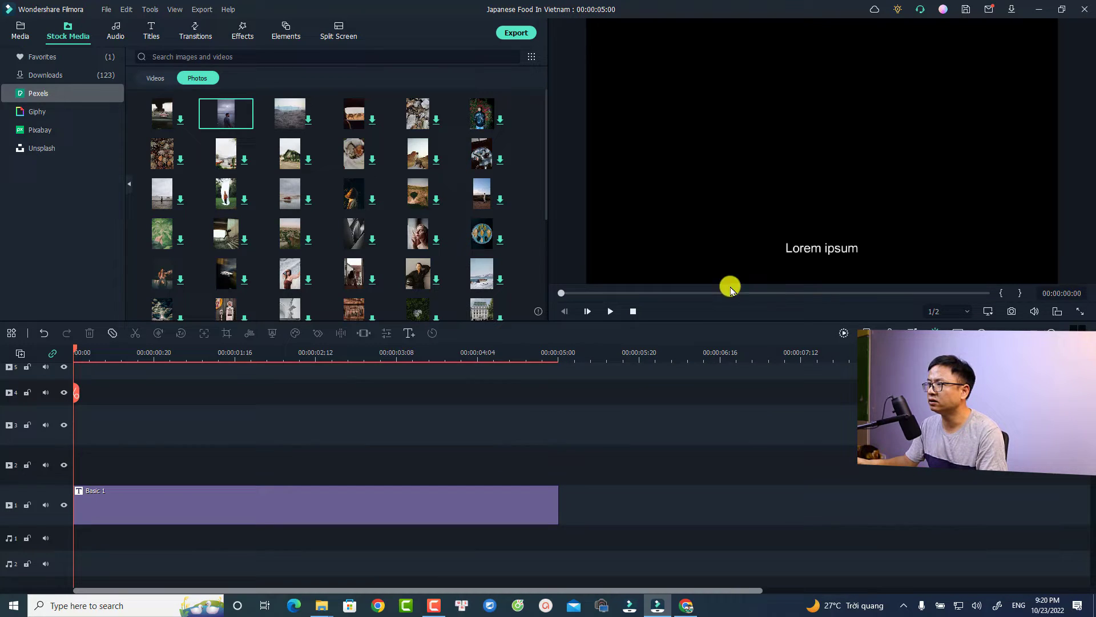
pyautogui.moveTo(806, 251); pyautogui.dragTo(814, 151)
# Change the title text to 'Text keyframes' at font size 68 and confirm
pyautogui.doubleClick(813, 151)
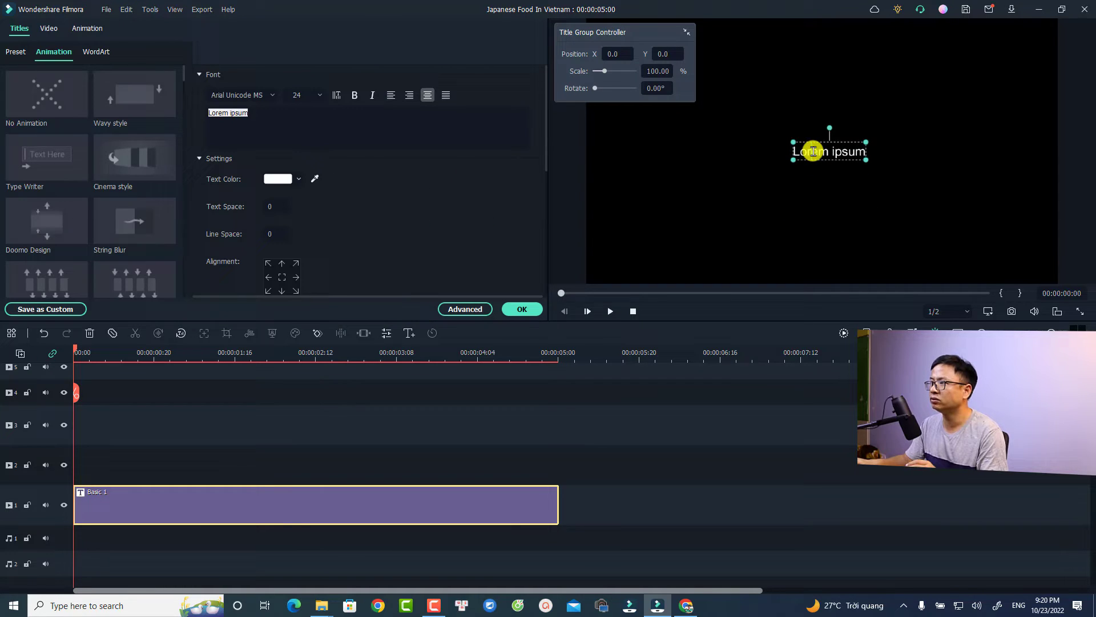
pyautogui.write('Text')
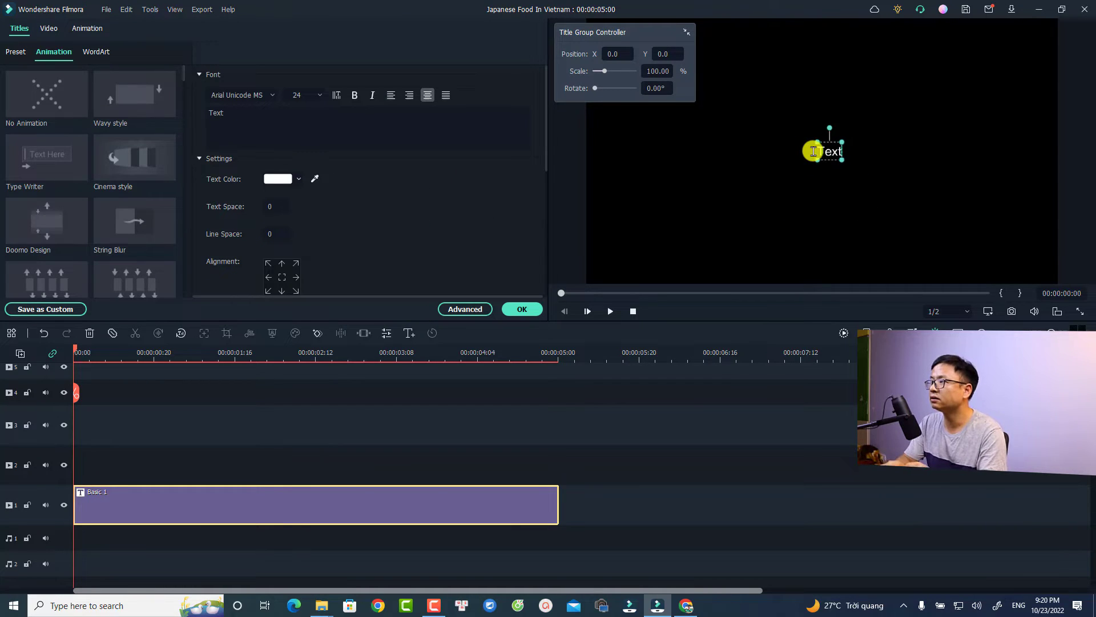
pyautogui.write(' keyfra')
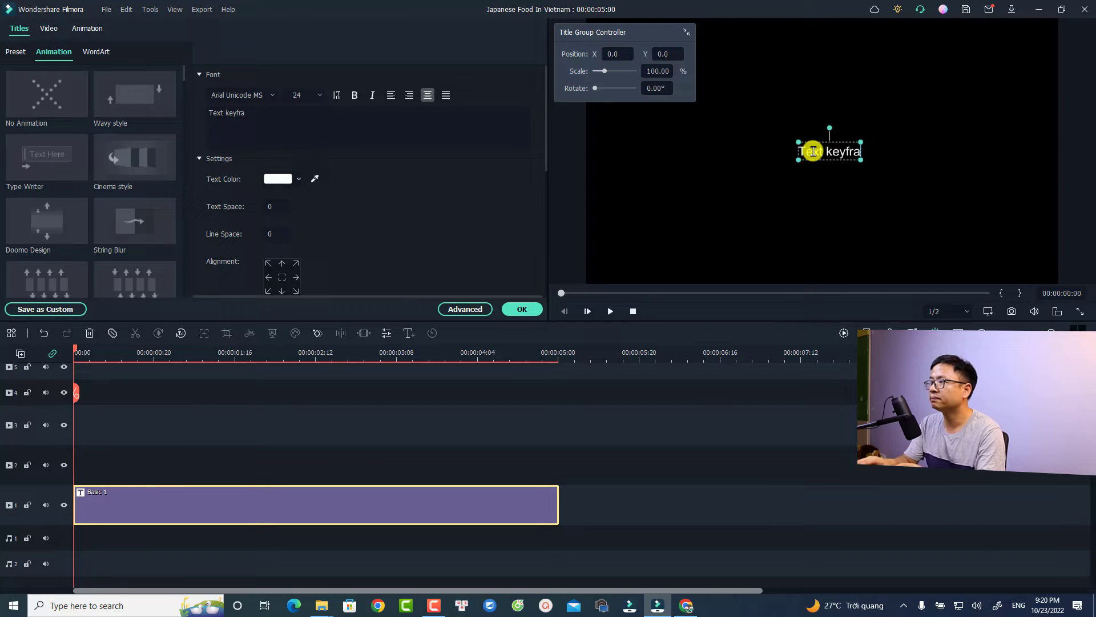
pyautogui.write('mes')
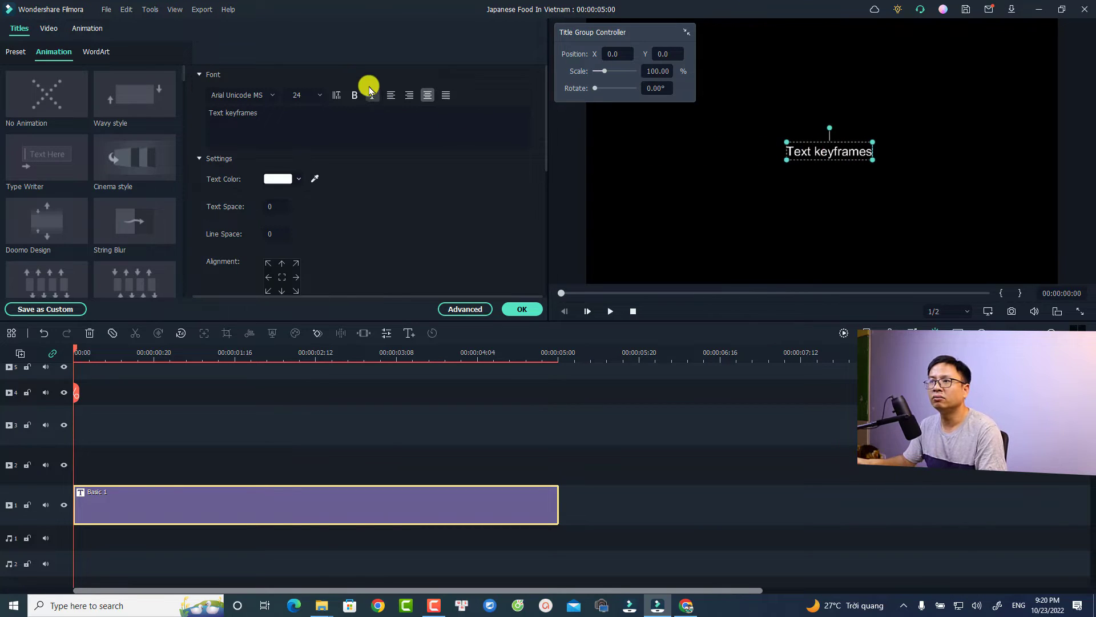
pyautogui.click(312, 94)
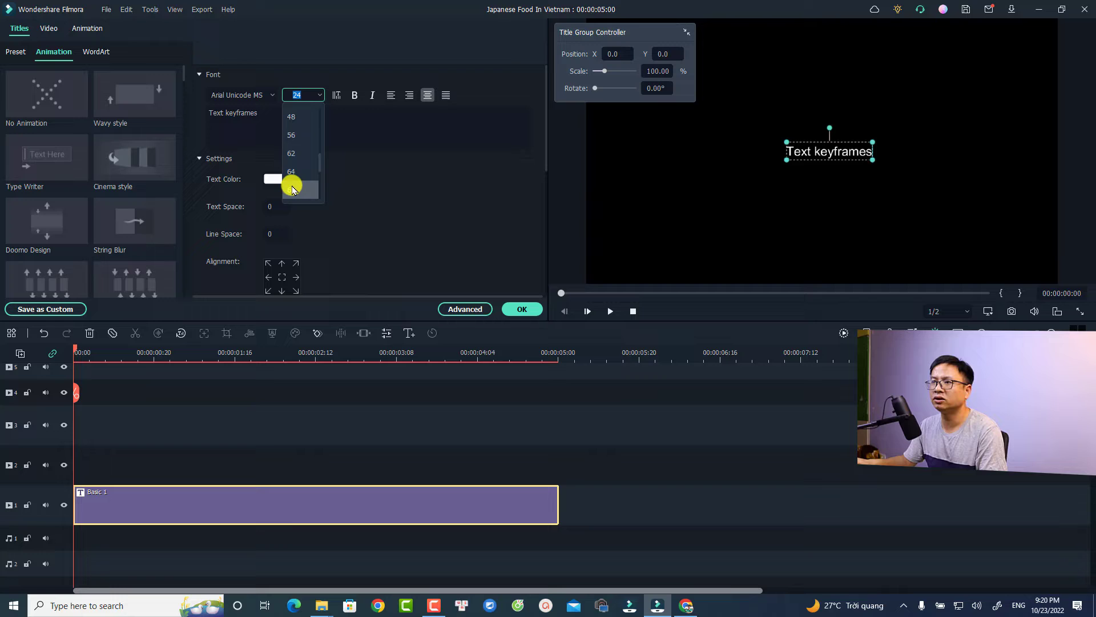
pyautogui.scroll(-3, 294, 155)
pyautogui.click(296, 137)
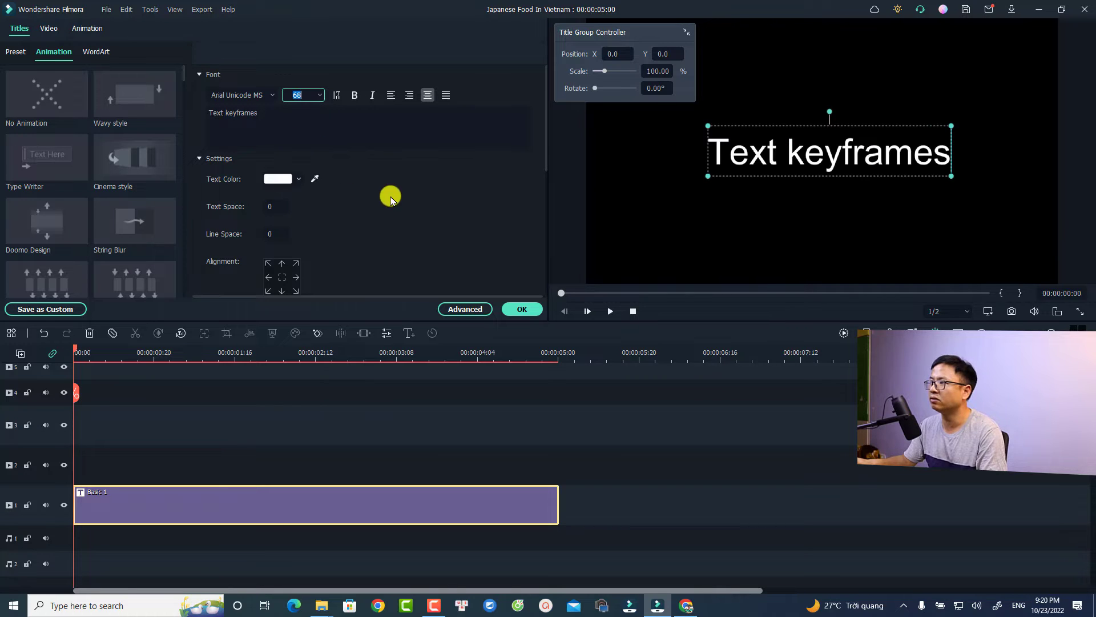
pyautogui.click(518, 310)
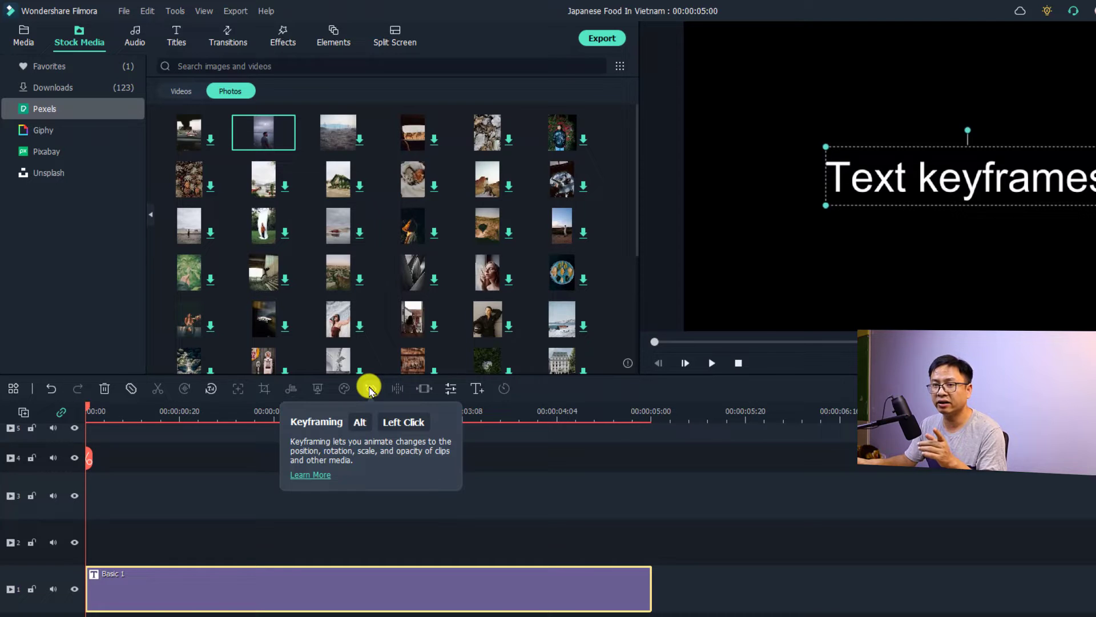
# Open keyframing for the Basic 1 title, adding a start keyframe at 100% scale
pyautogui.keyDown('alt'); pyautogui.click(253, 571); pyautogui.keyUp('alt')
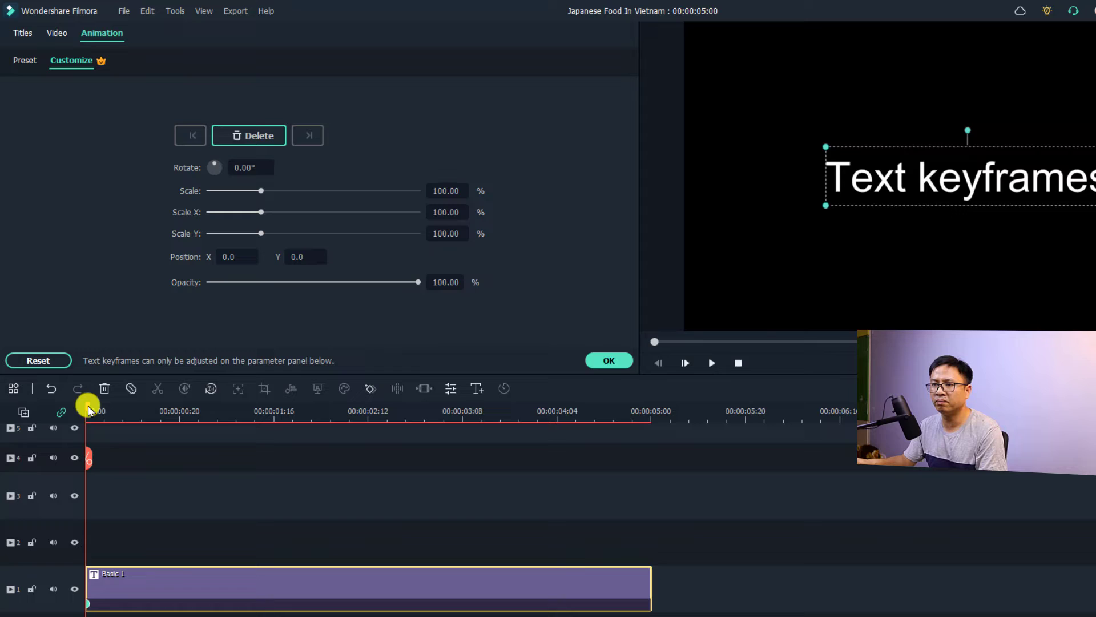
# Scale the title to 150% at about 00:00:00:18 and preview the growth
pyautogui.moveTo(89, 410); pyautogui.dragTo(160, 427)
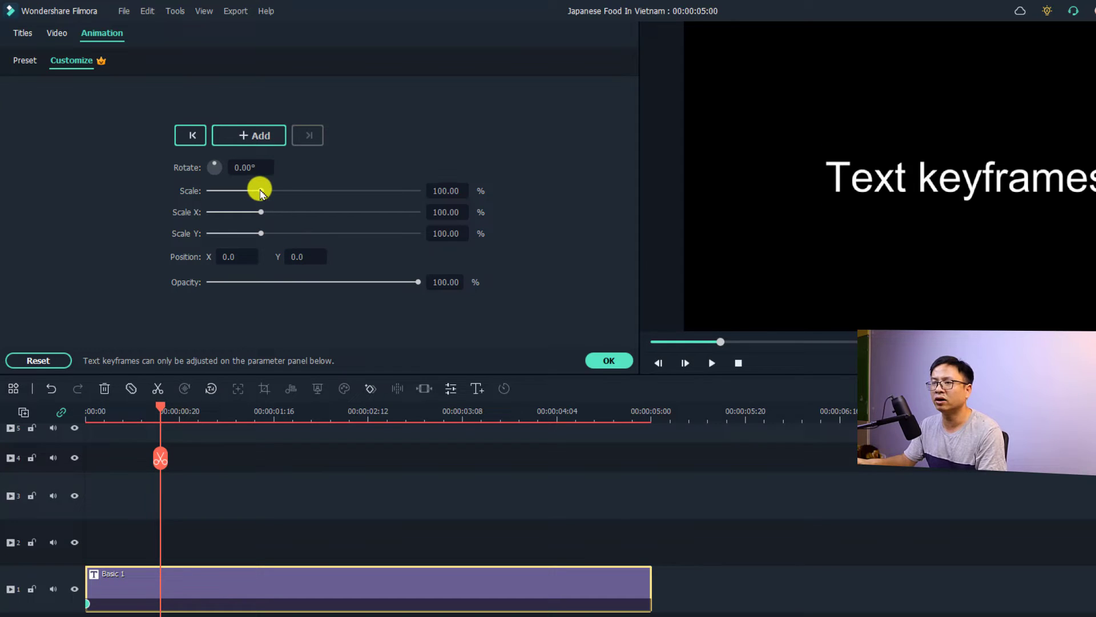
pyautogui.moveTo(260, 192); pyautogui.dragTo(287, 205)
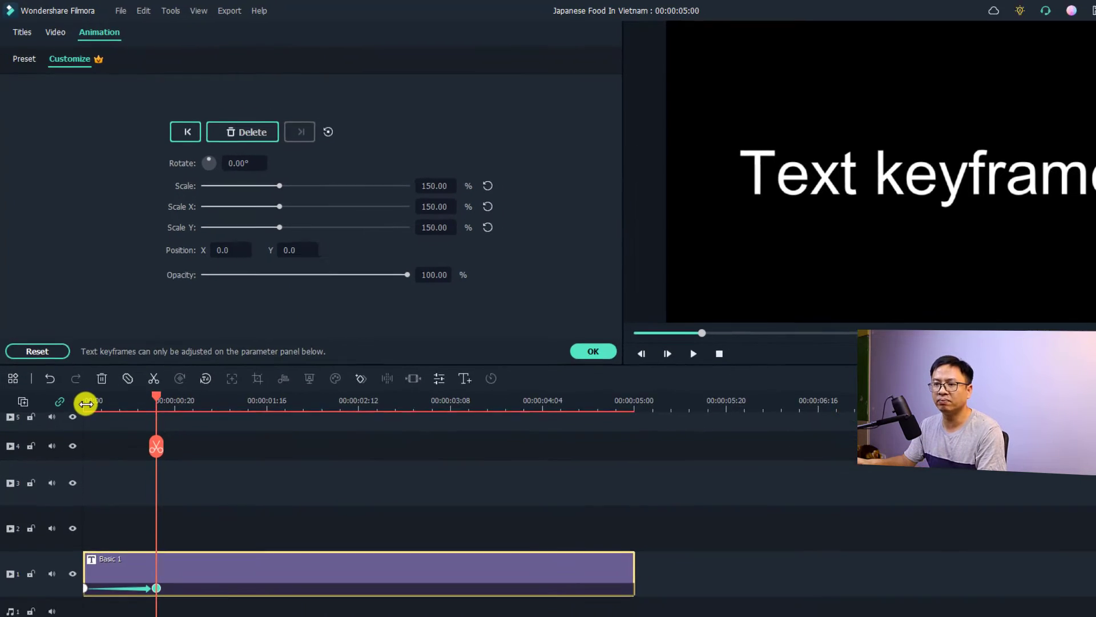
pyautogui.click(85, 404)
pyautogui.press('space')
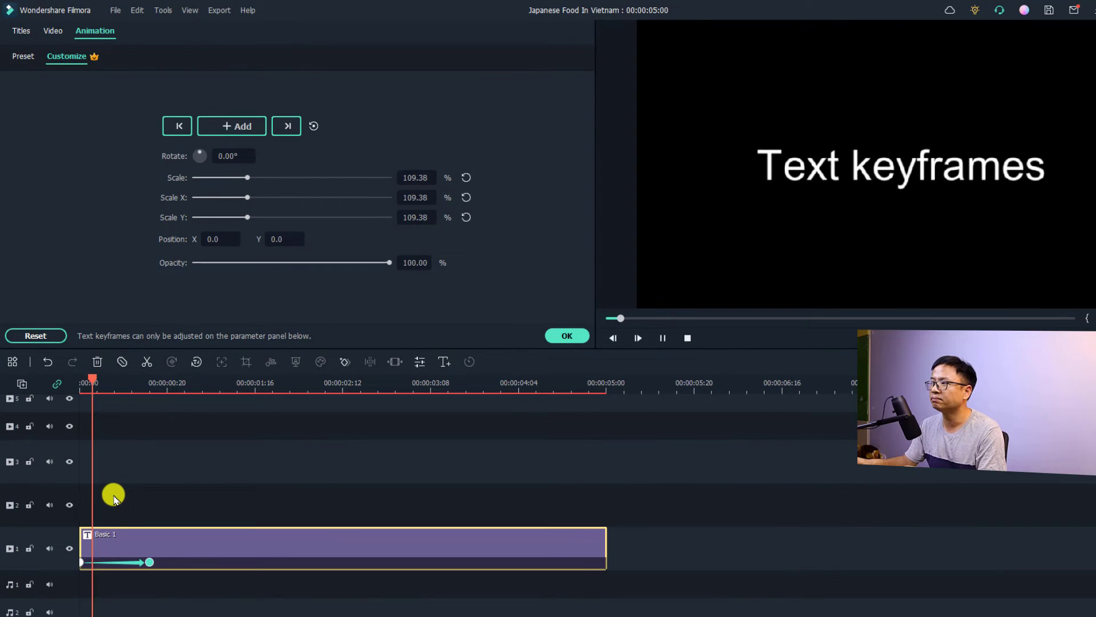
pyautogui.press('space')
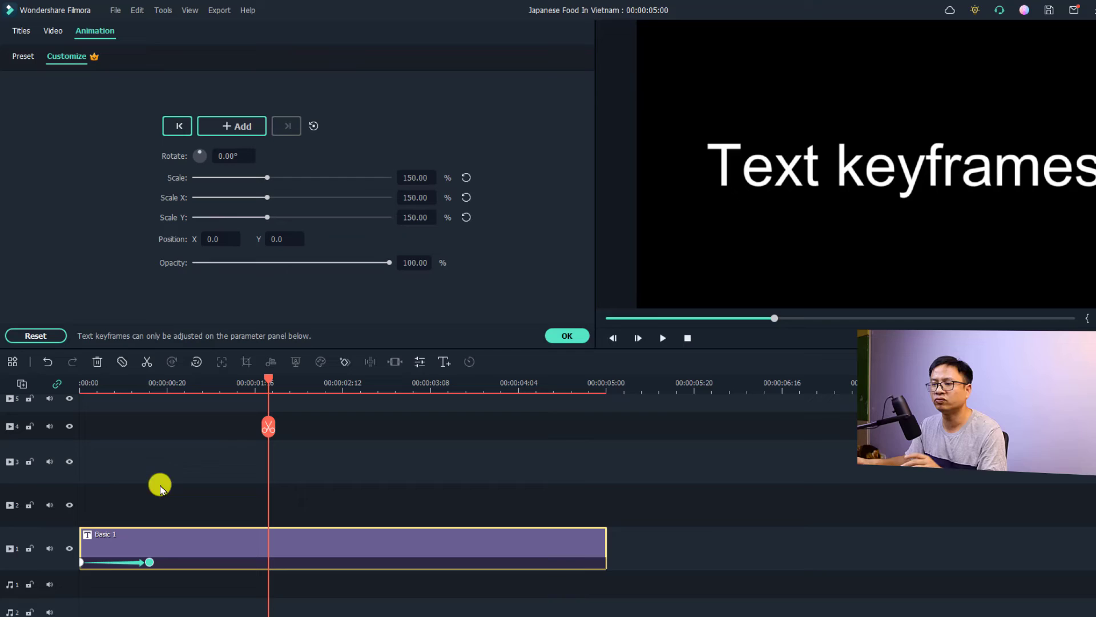
# Add a hold keyframe, then rotate the title to 208.30° at 00:00:02:12 and preview
pyautogui.click(238, 127)
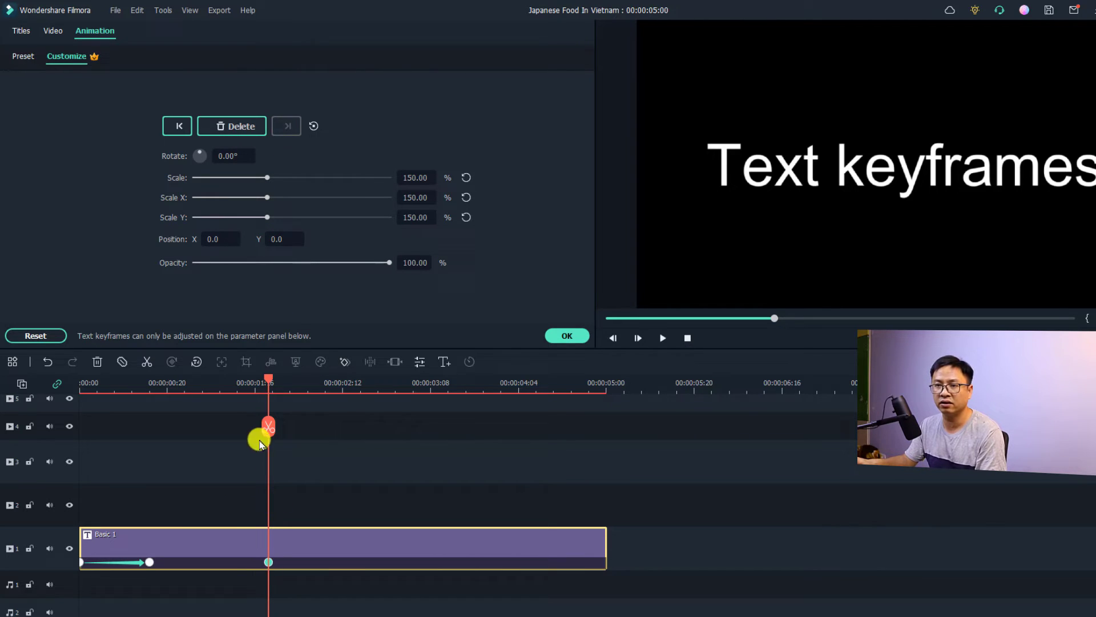
pyautogui.click(286, 382)
pyautogui.moveTo(297, 381); pyautogui.dragTo(343, 384)
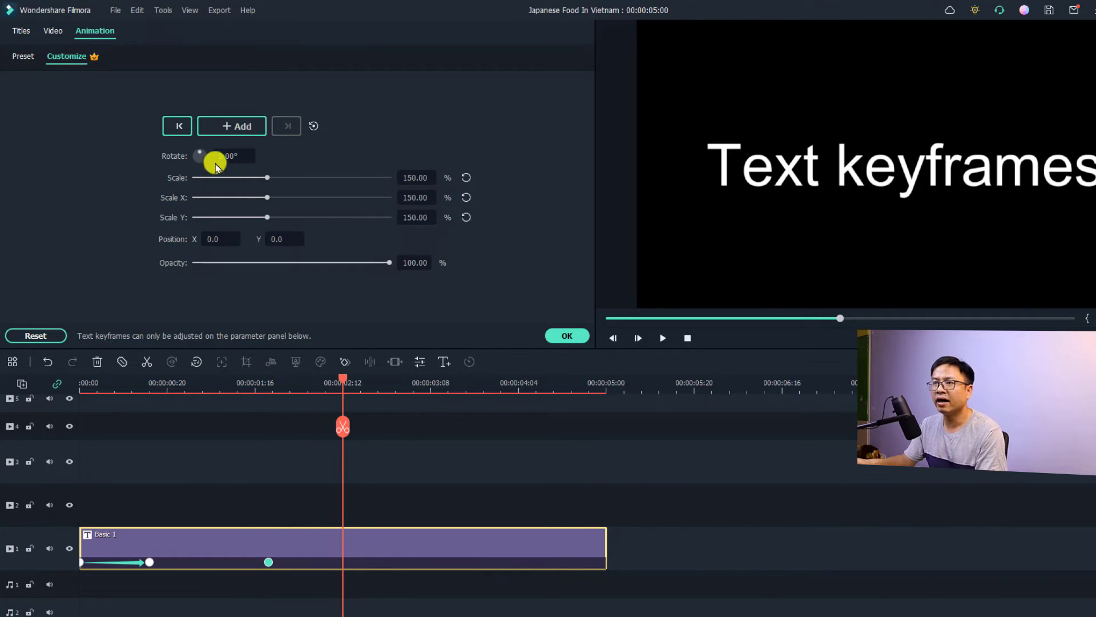
pyautogui.moveTo(200, 155); pyautogui.dragTo(196, 167)
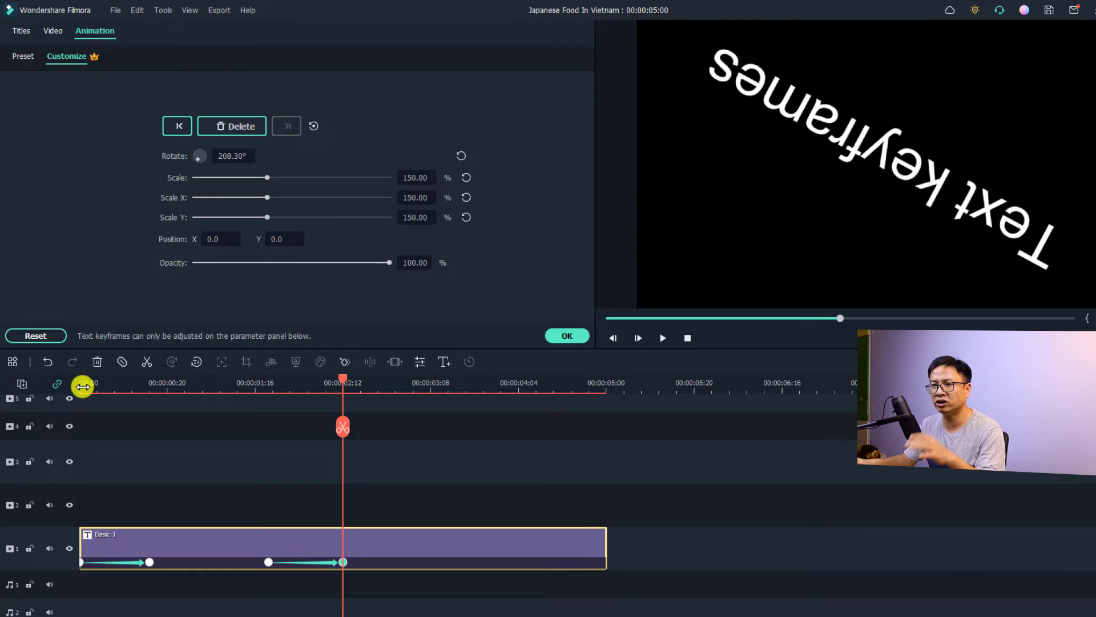
pyautogui.click(83, 386)
pyautogui.press('space')
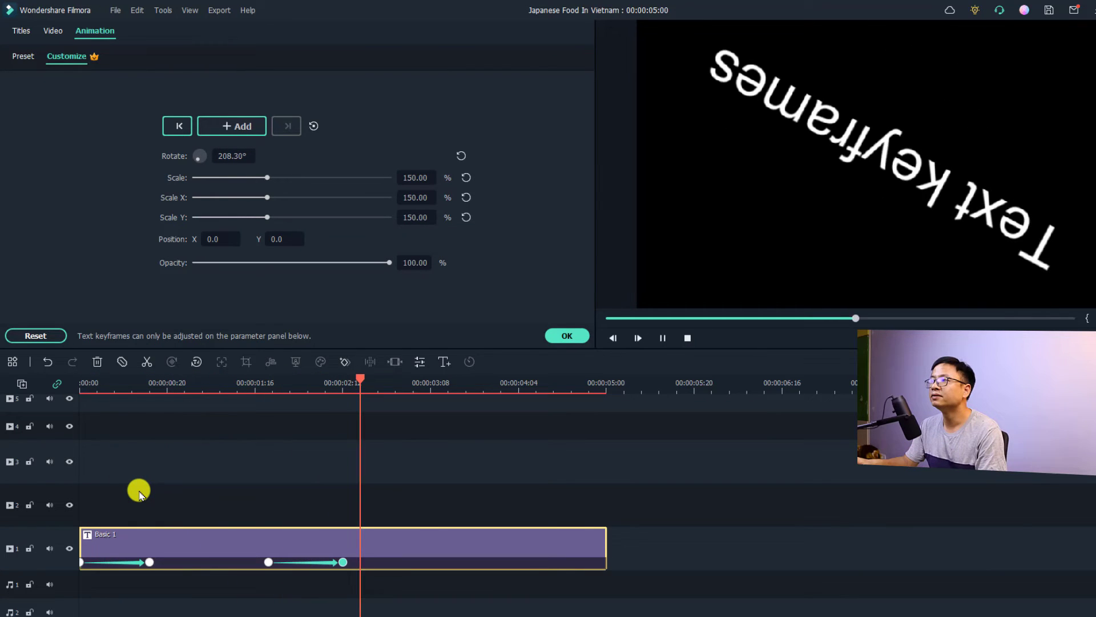
pyautogui.press('space')
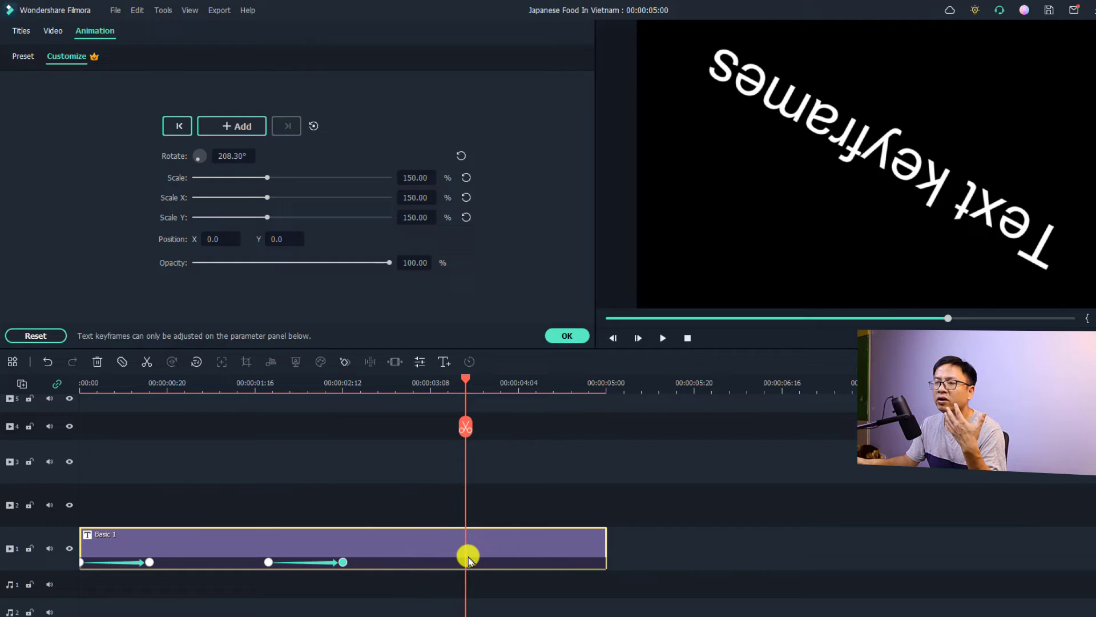
# Keyframe the 208.30° tilt at 3:12, reset rotation to 0° at 4:04, and preview
pyautogui.click(247, 125)
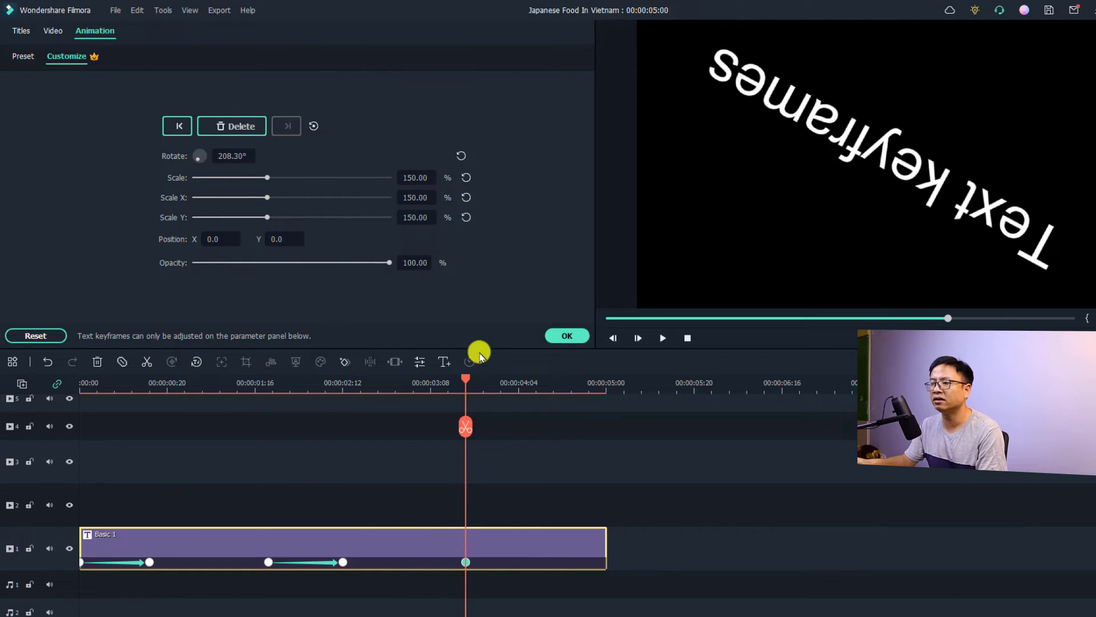
pyautogui.moveTo(465, 379); pyautogui.dragTo(518, 392)
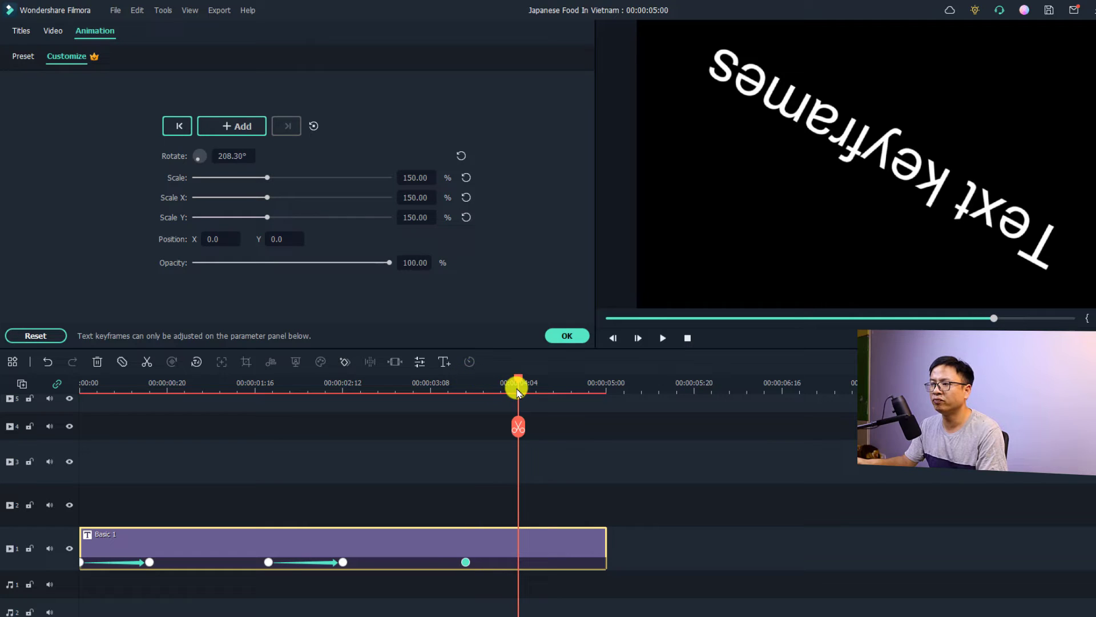
pyautogui.click(456, 156)
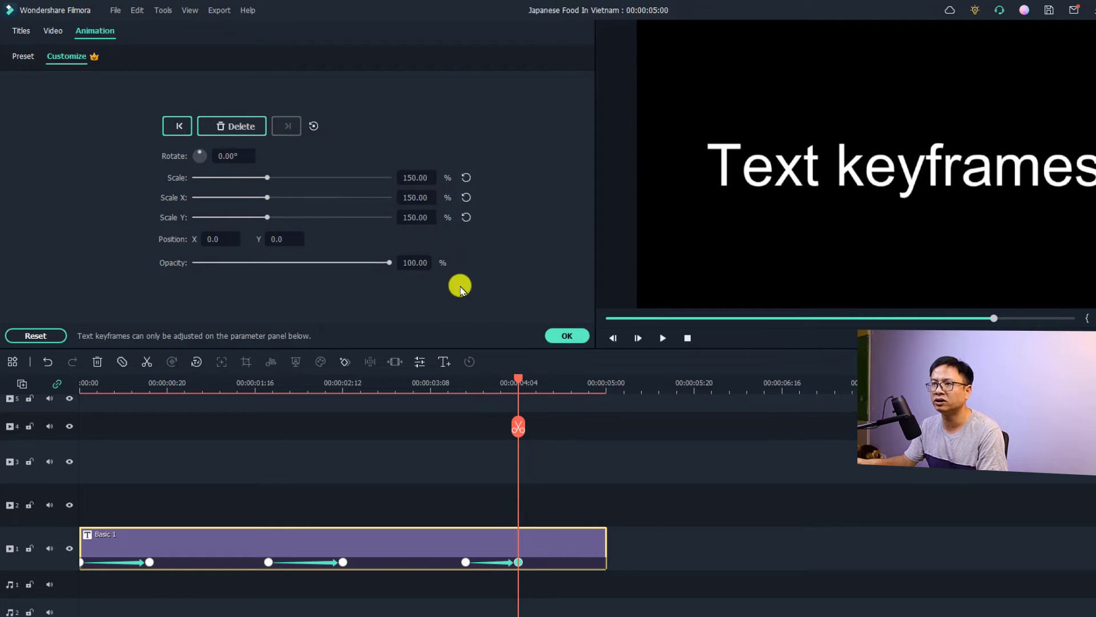
pyautogui.click(81, 385)
pyautogui.press('space')
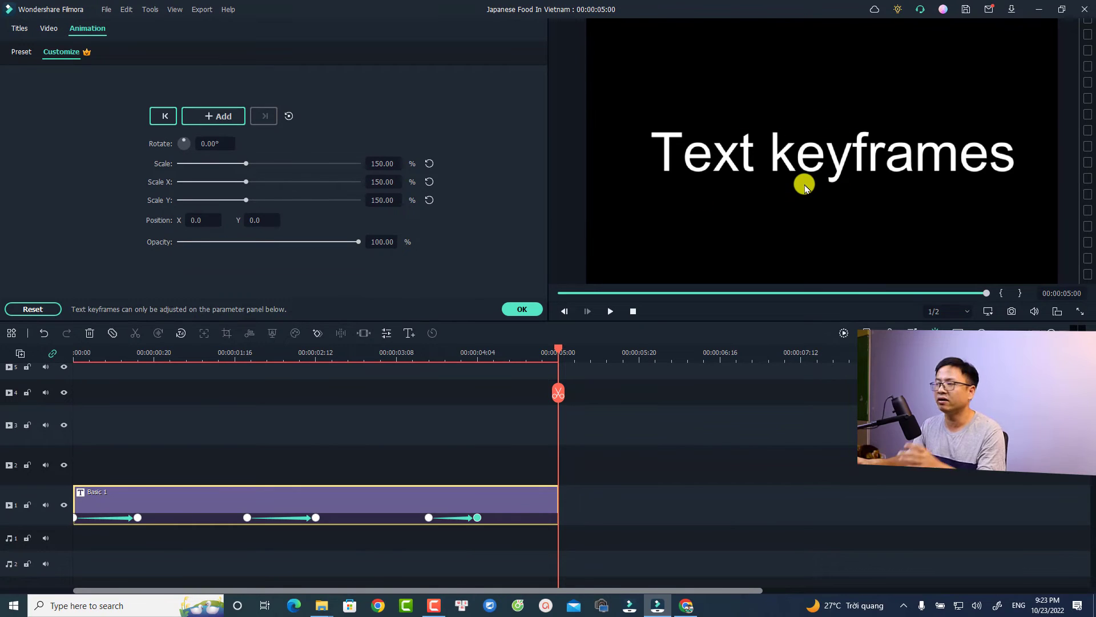
# Confirm the title animation and place a Pexels photo on track 1 after it
pyautogui.click(522, 309)
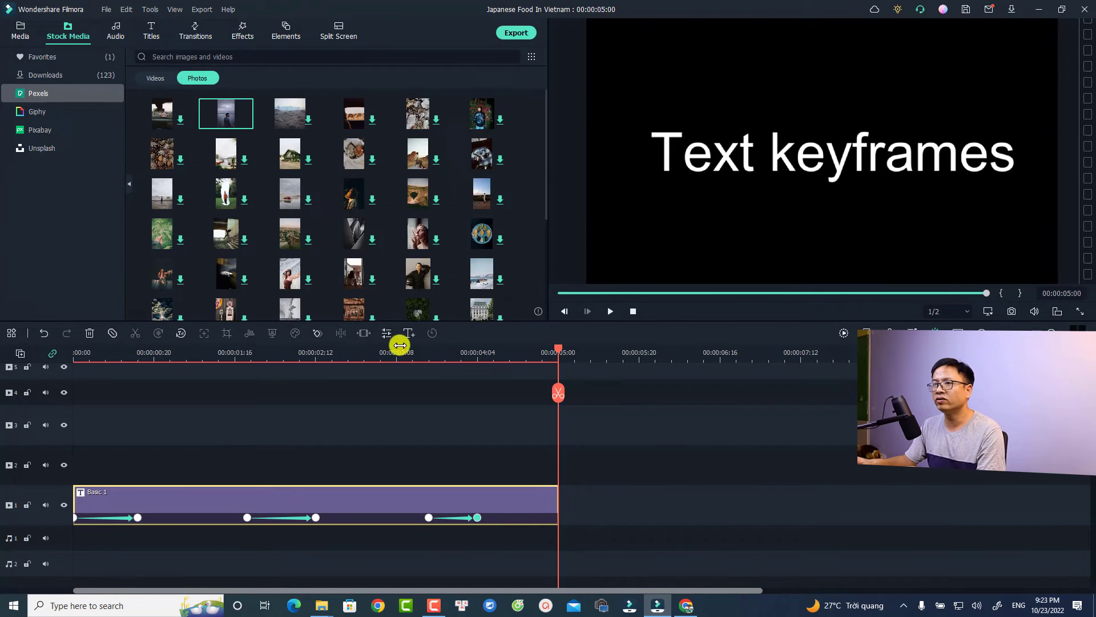
pyautogui.moveTo(221, 110); pyautogui.dragTo(560, 513)
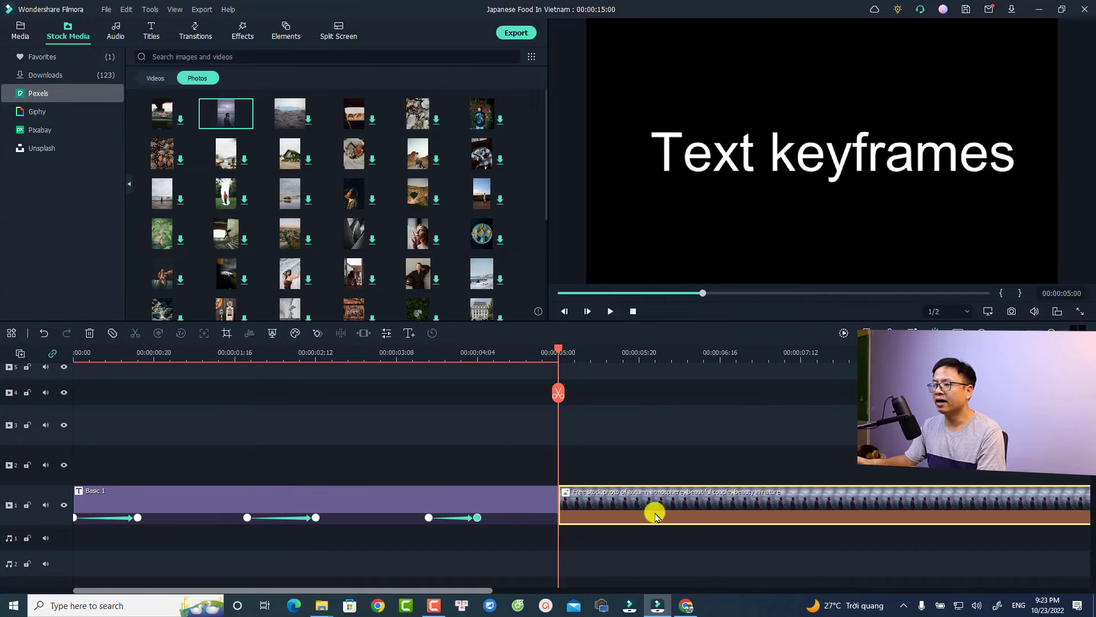
pyautogui.click(315, 334)
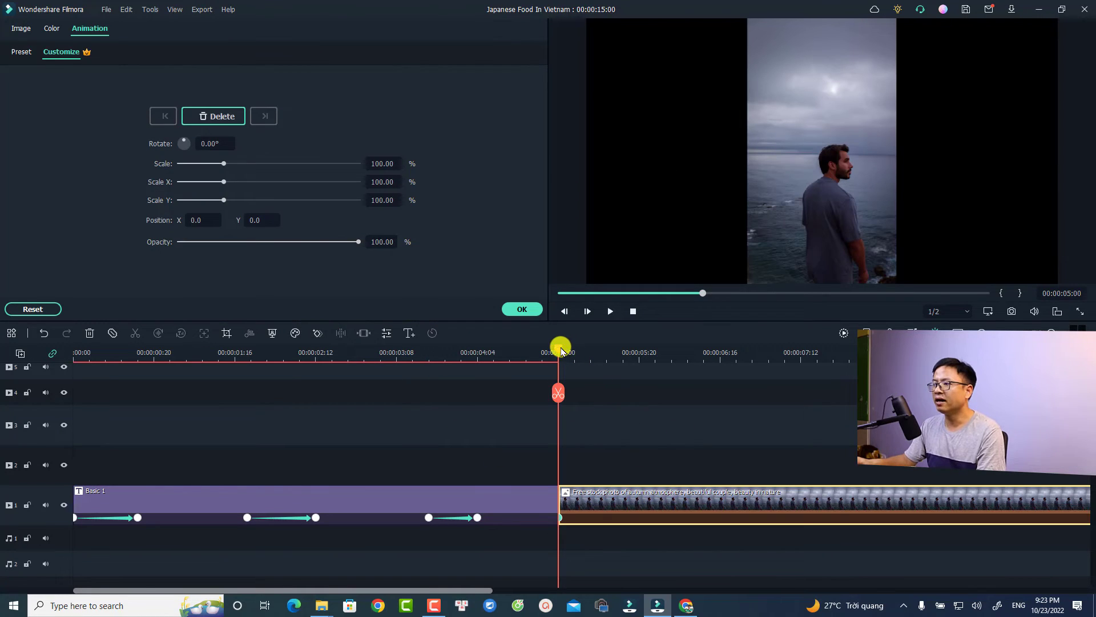
# Keyframe the photo sliding right to X 327.6 by 00:00:05:17 and preview it
pyautogui.moveTo(588, 350); pyautogui.dragTo(626, 350)
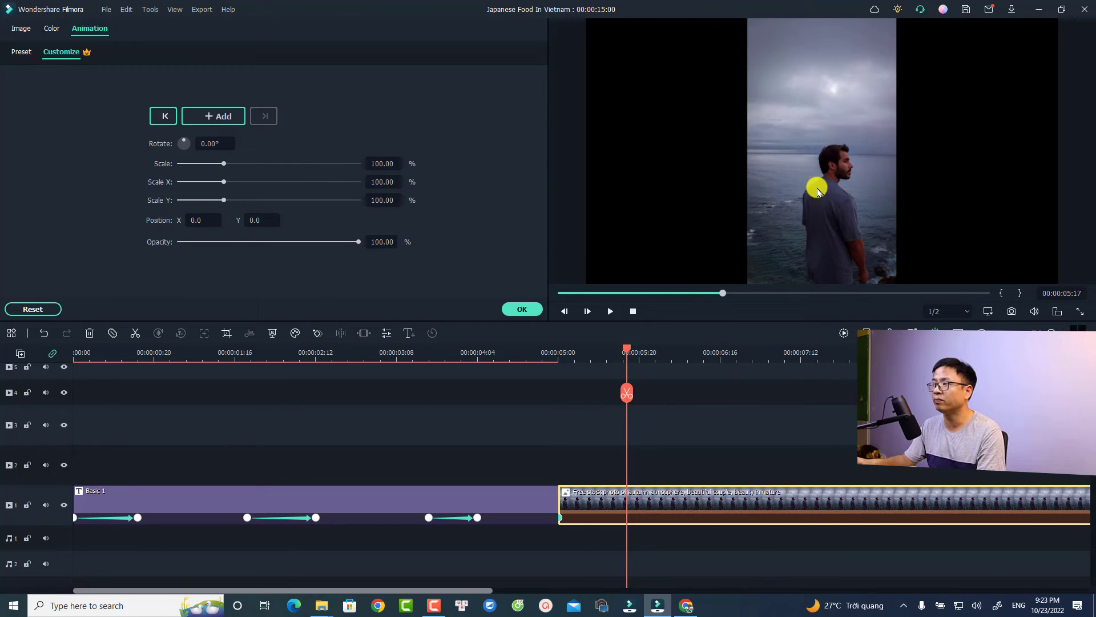
pyautogui.moveTo(813, 190); pyautogui.dragTo(963, 187)
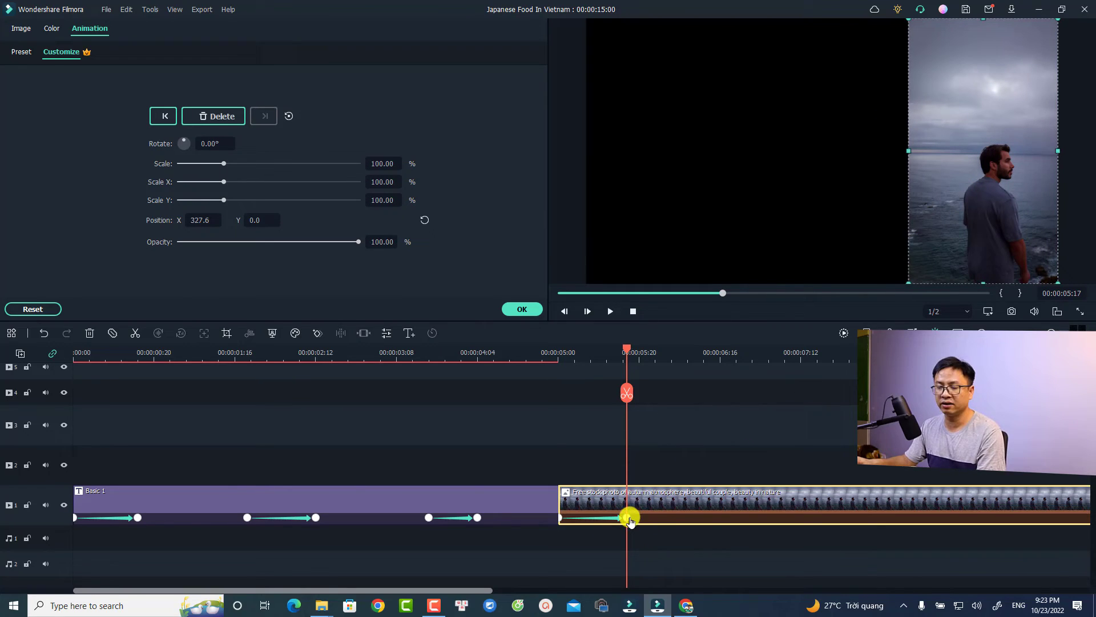
pyautogui.click(561, 354)
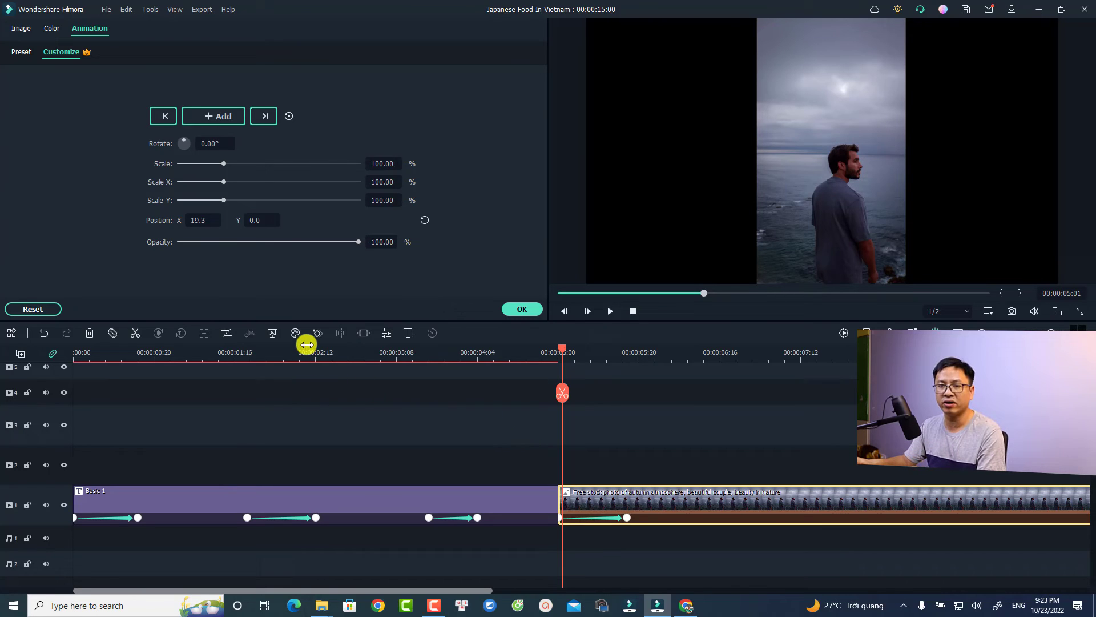
pyautogui.press('space')
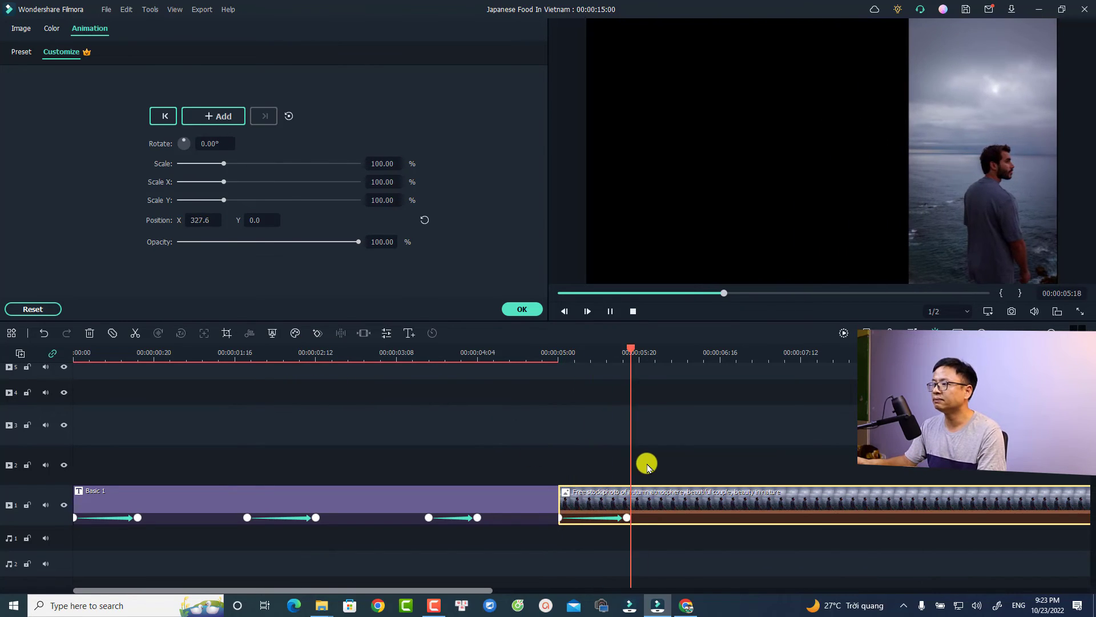
pyautogui.press('space')
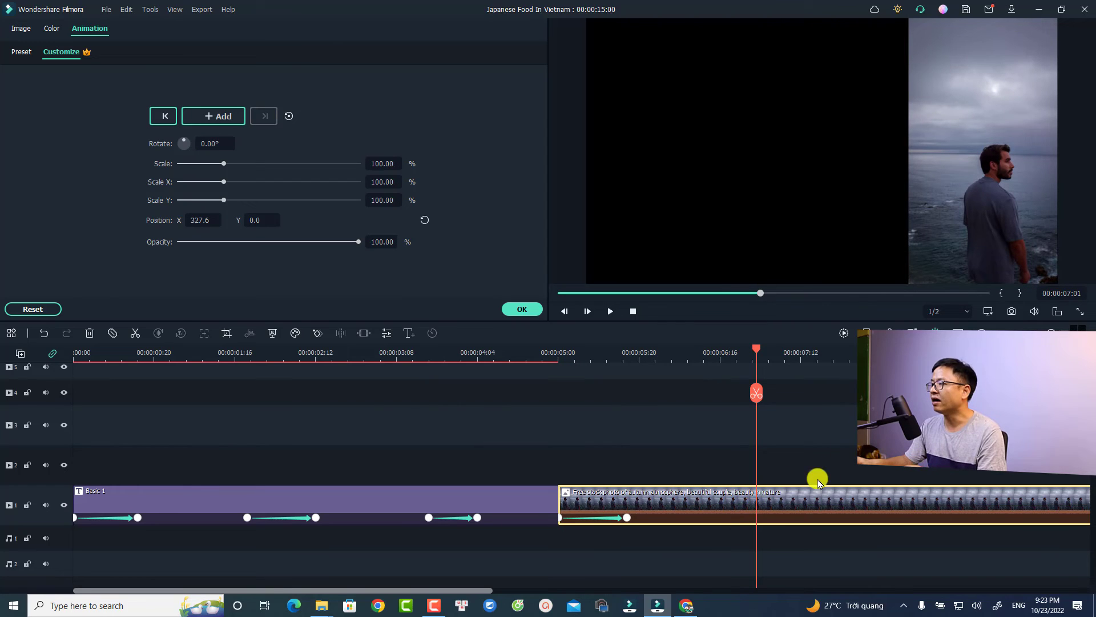
# Hold the photo at 7:01, then shrink it to 40.22% at X -391.3, Y 146.2 by 7:16
pyautogui.click(226, 115)
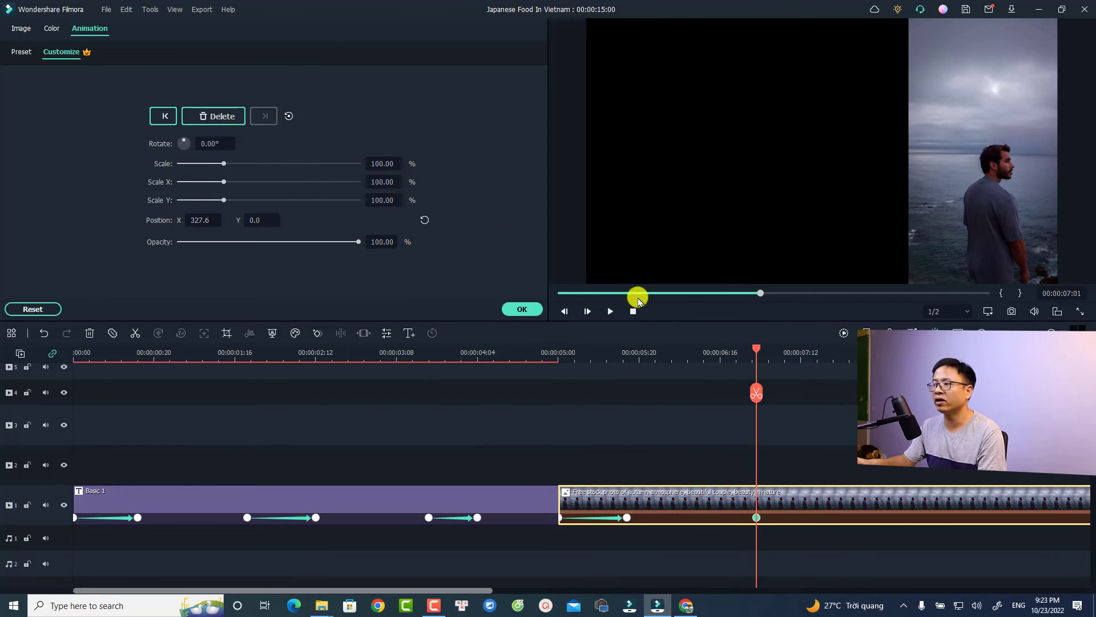
pyautogui.moveTo(755, 354); pyautogui.dragTo(817, 354)
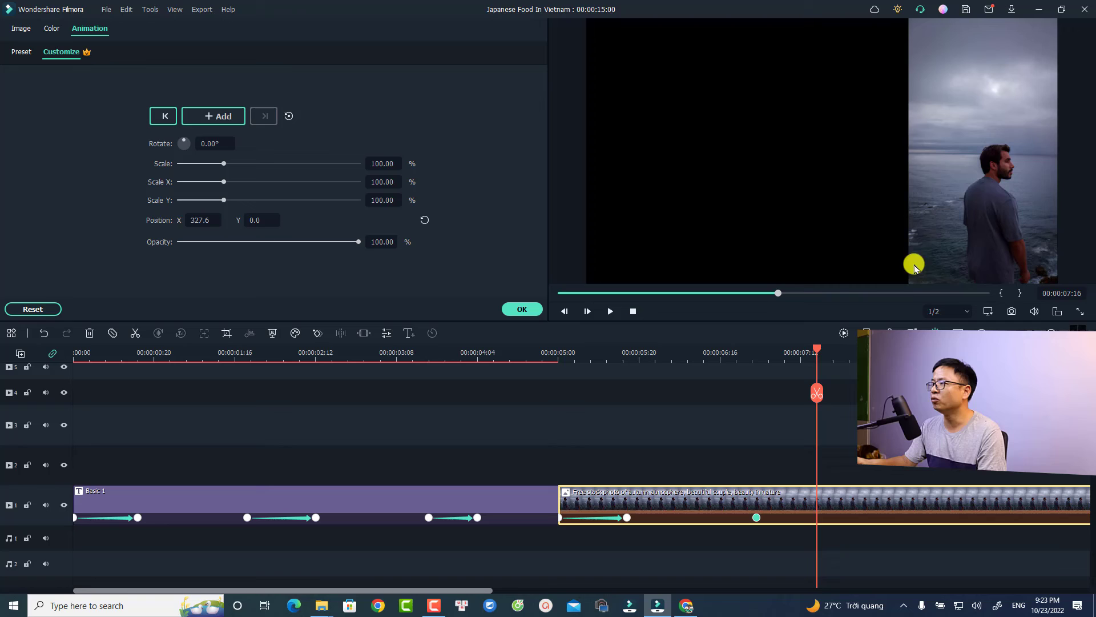
pyautogui.moveTo(953, 192); pyautogui.dragTo(668, 180)
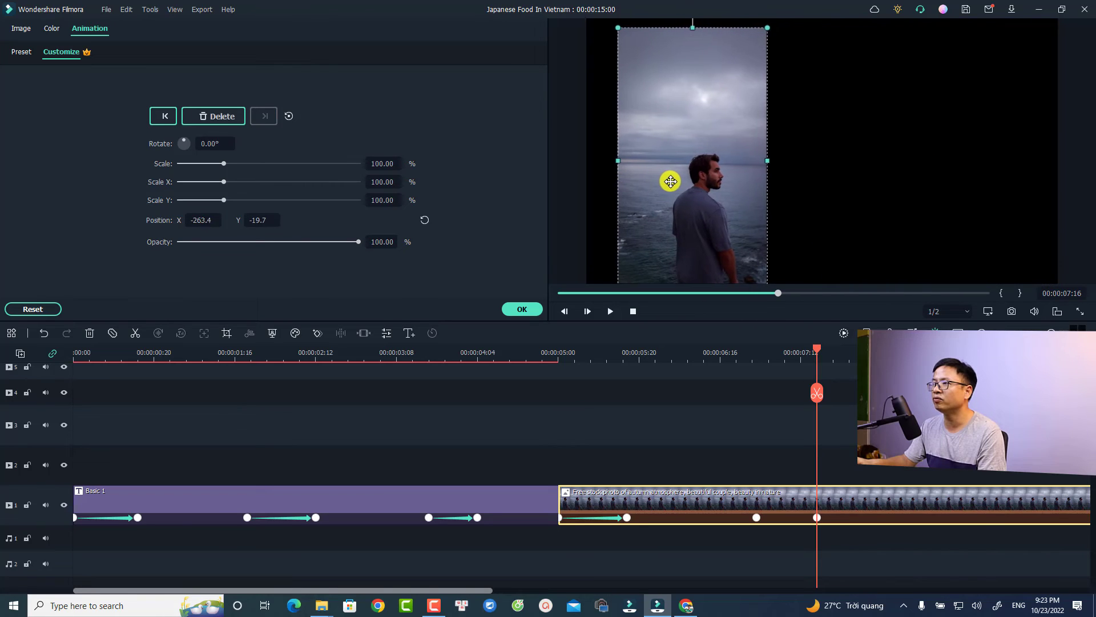
pyautogui.moveTo(763, 26); pyautogui.dragTo(637, 69)
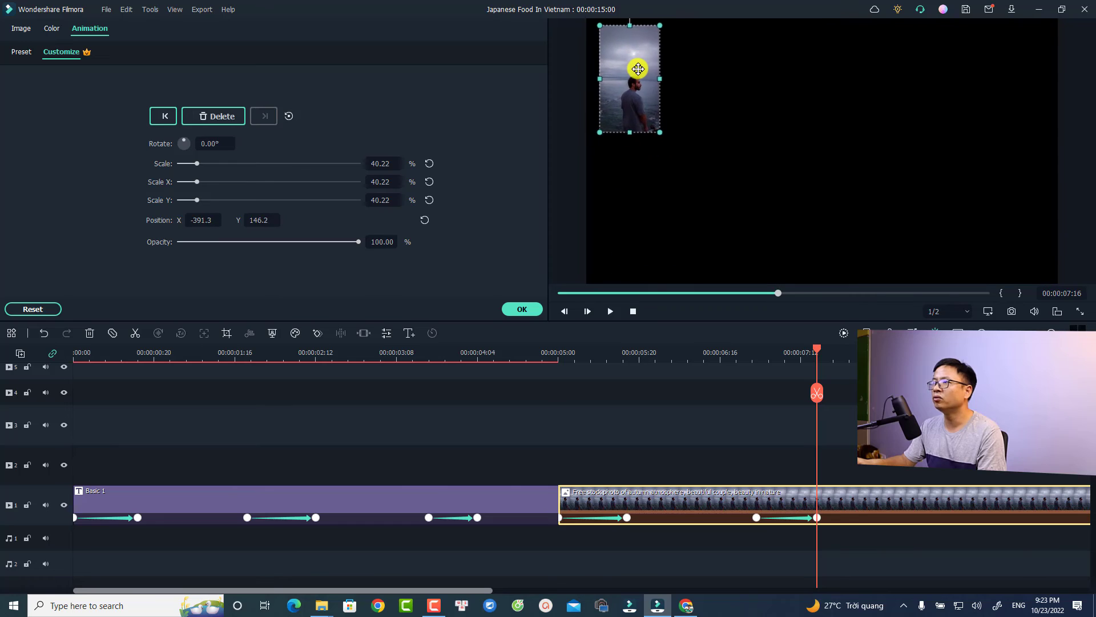
pyautogui.click(561, 357)
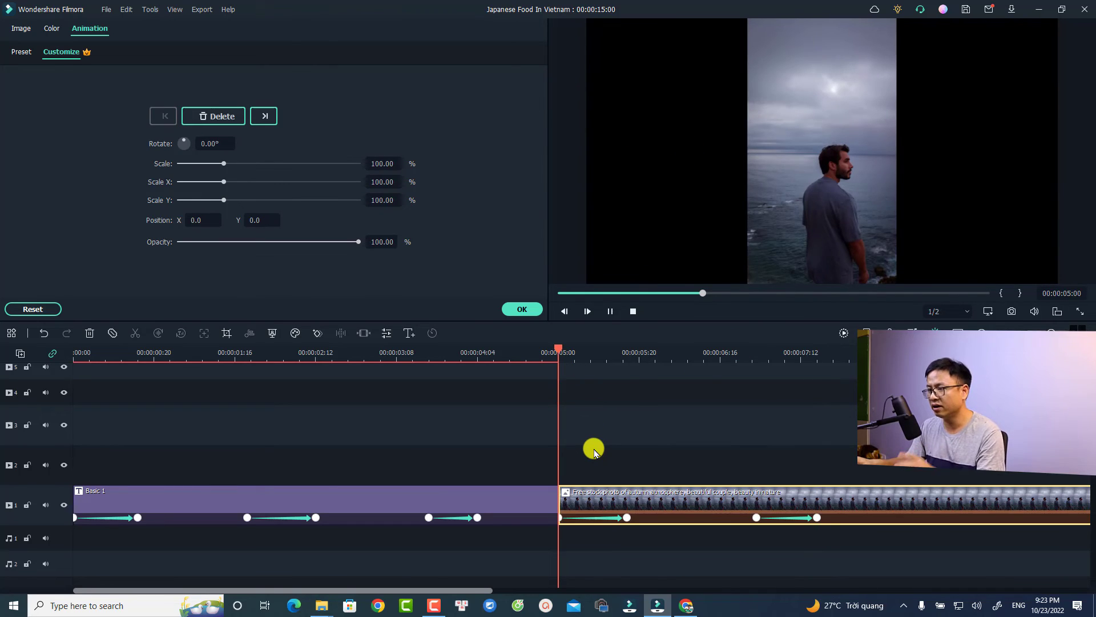
# Play the photo's slide-right and shrink animation from 00:00:05:00
pyautogui.press('space')
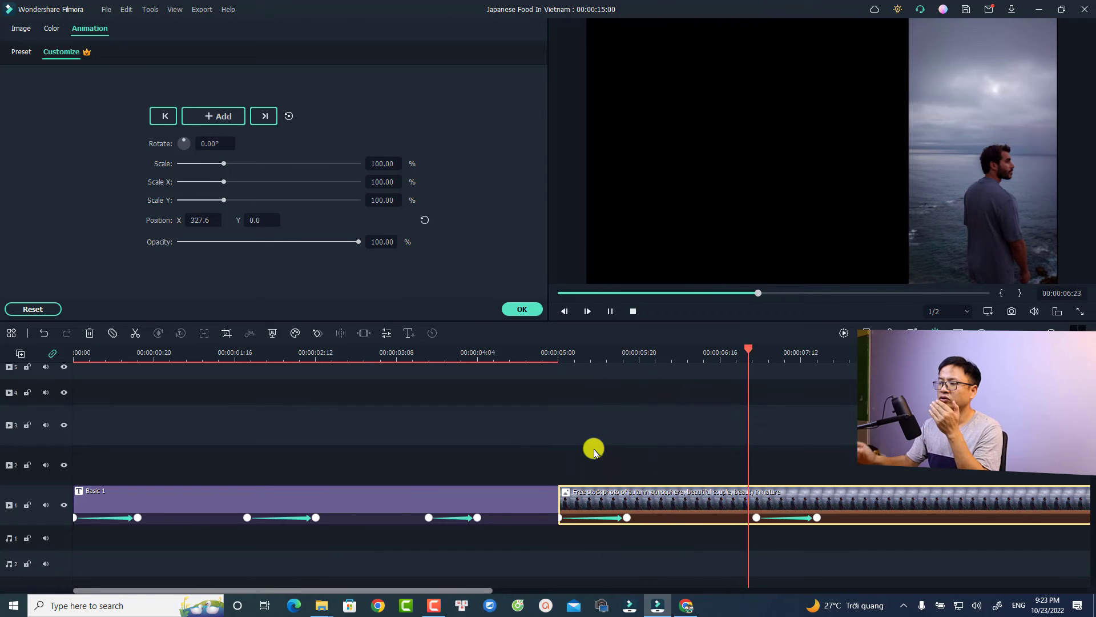